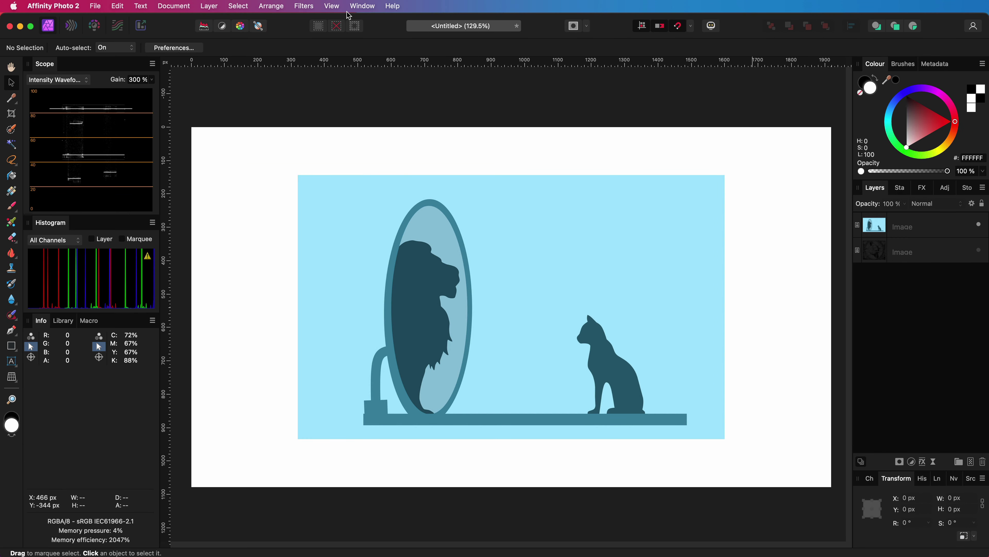
Turn on the Transform panel from the Window menu so position and size values show
left_click(361, 6)
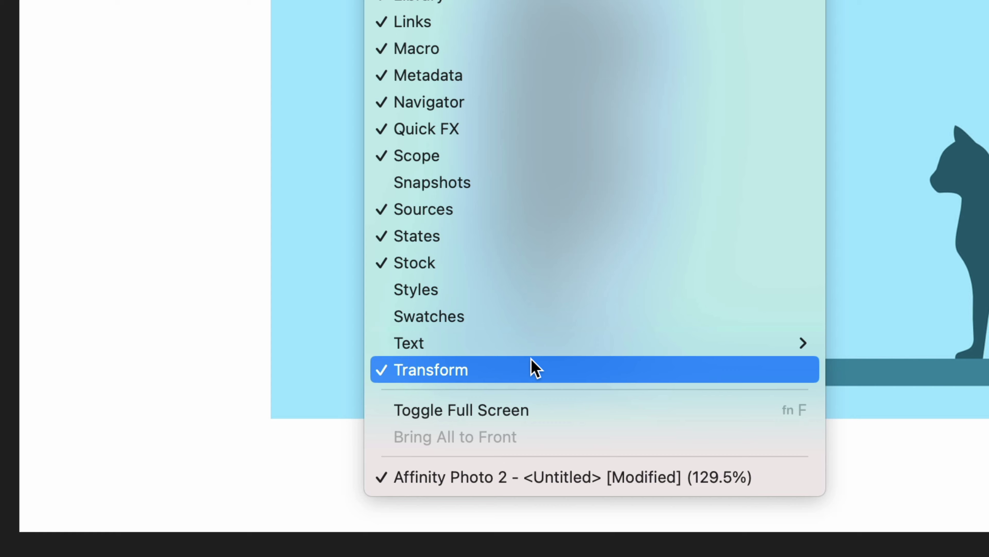
left_click(536, 368)
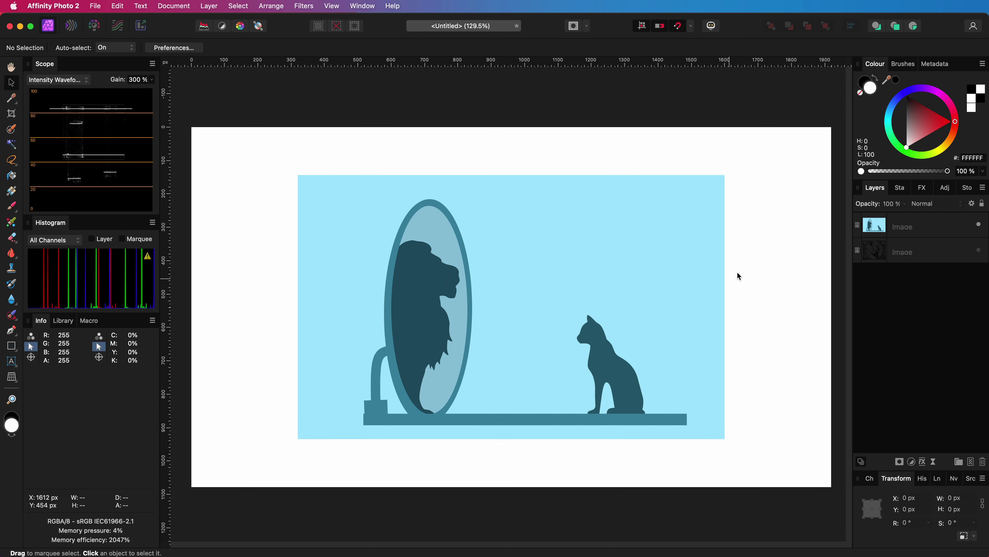
Scale the lion-and-cat image to 50% width, 640 × 395.5 px, keeping proportions
left_click(631, 263)
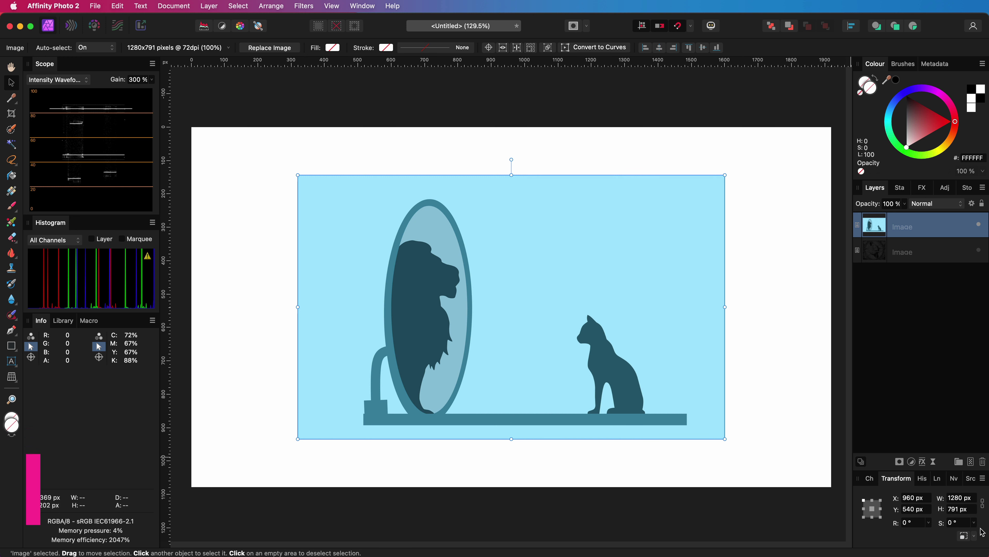
double_click(964, 497)
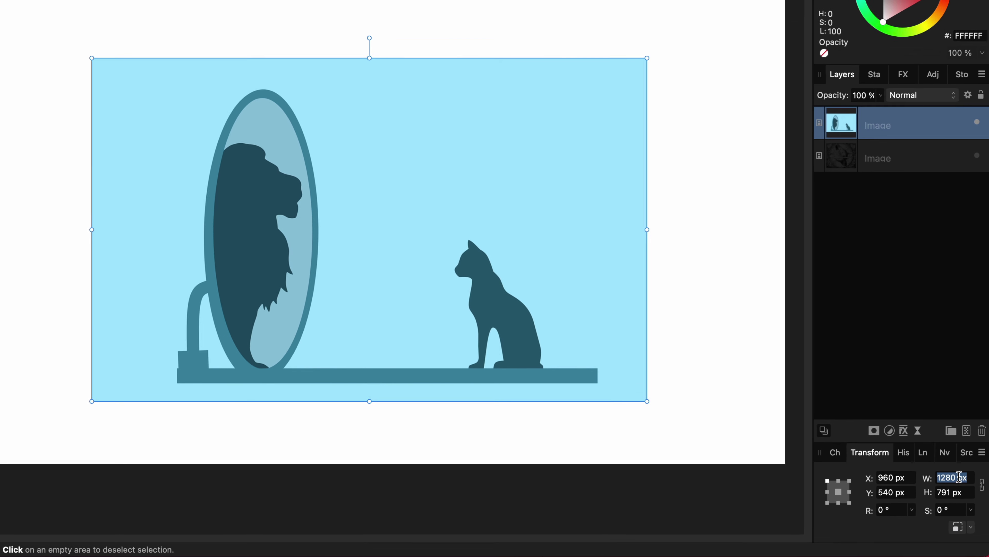
type("50")
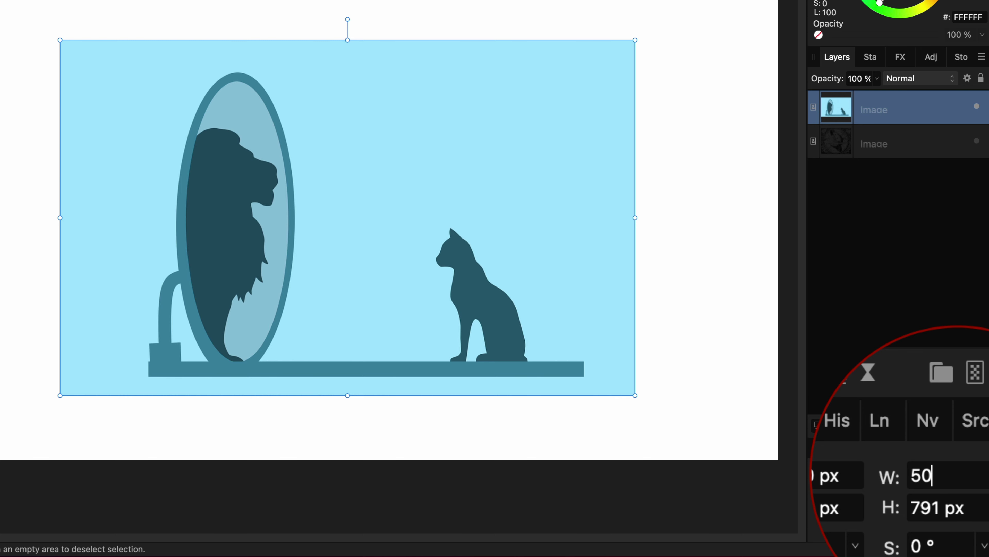
type("%")
key("Return")
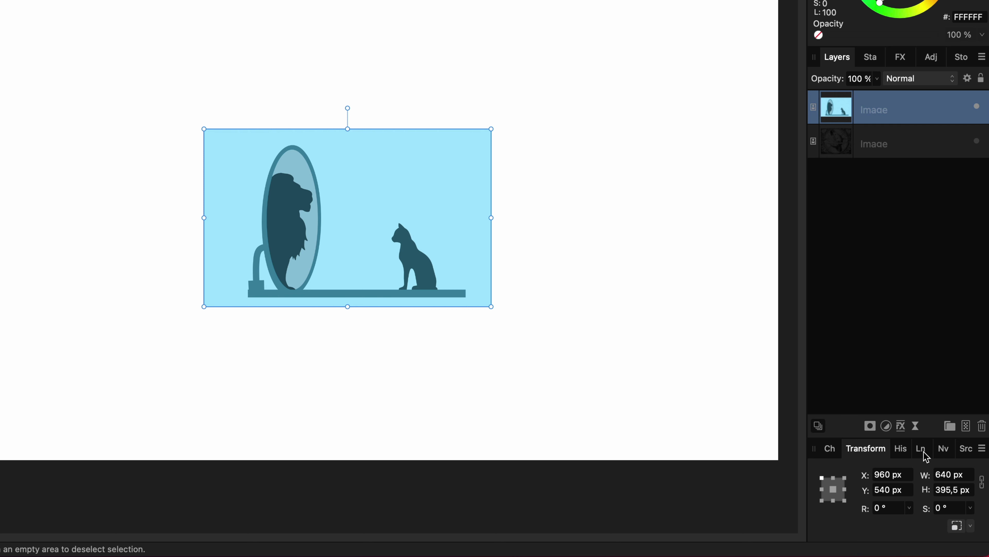
left_click(936, 478)
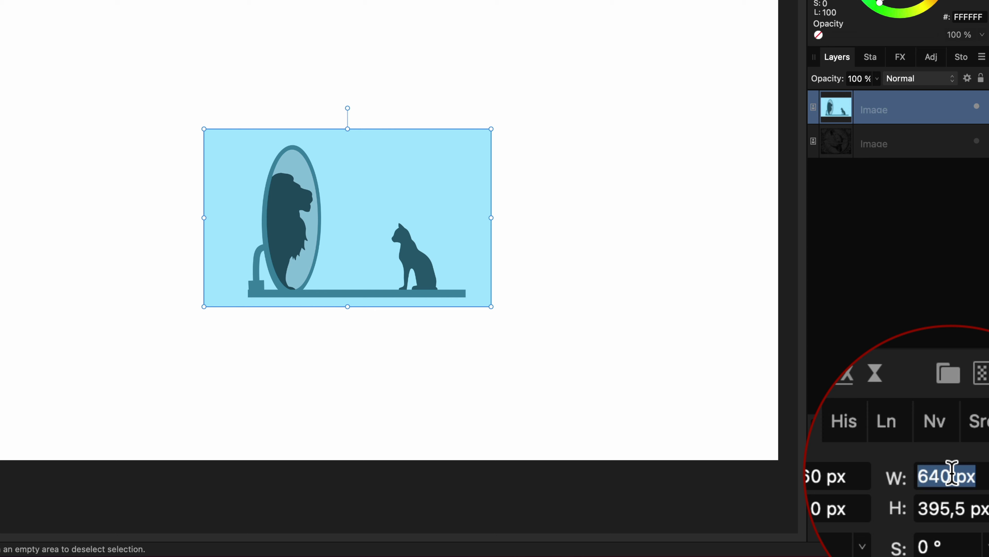
type("*=2")
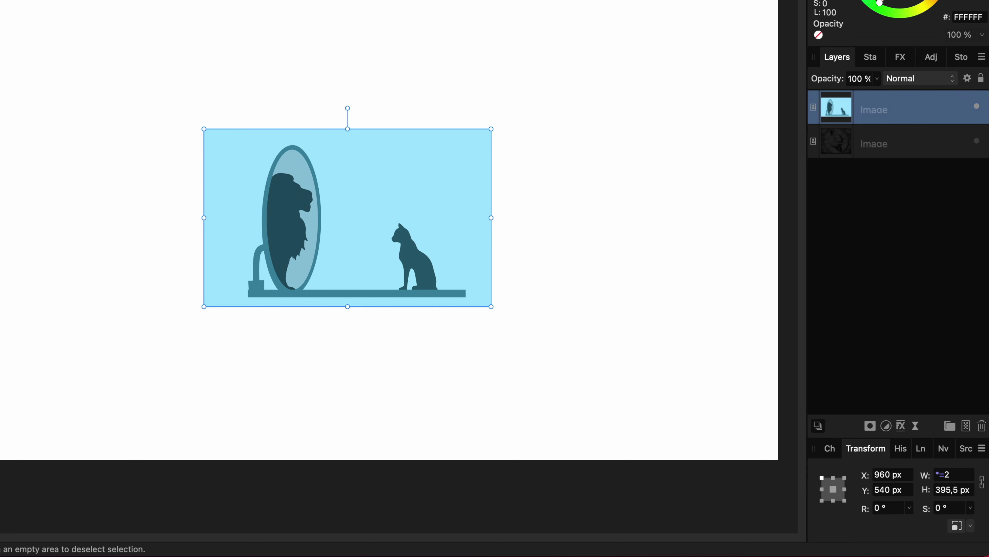
key("Return")
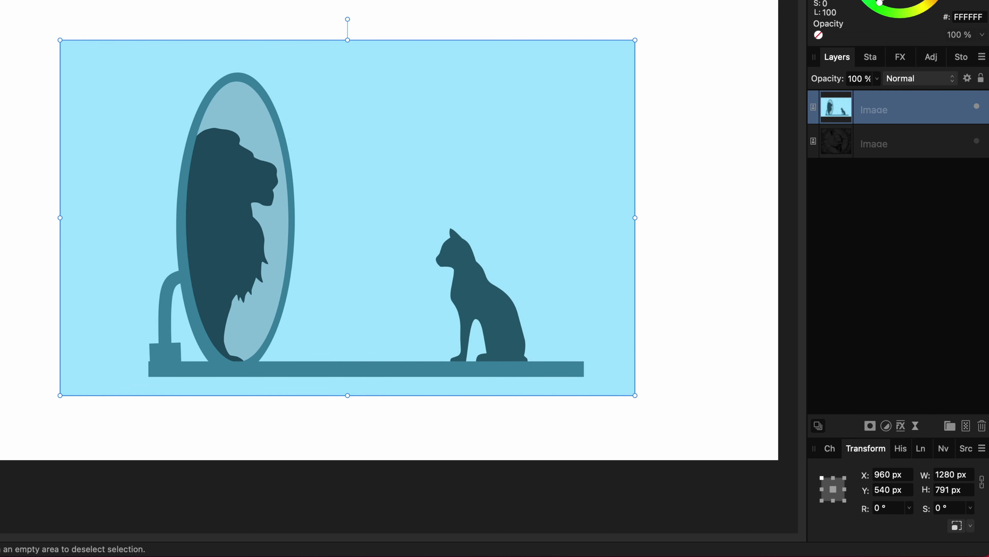
left_click(948, 476)
type("/2")
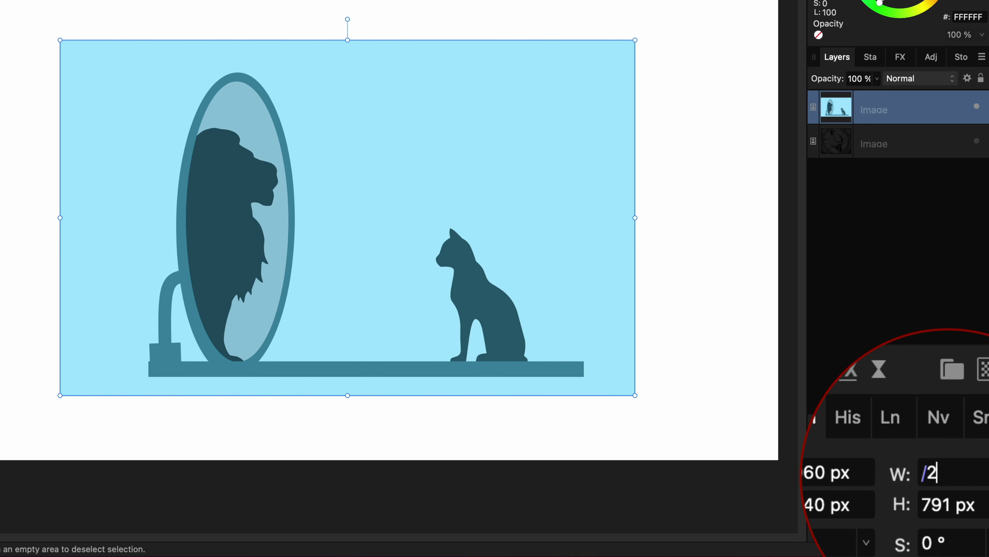
key("Return")
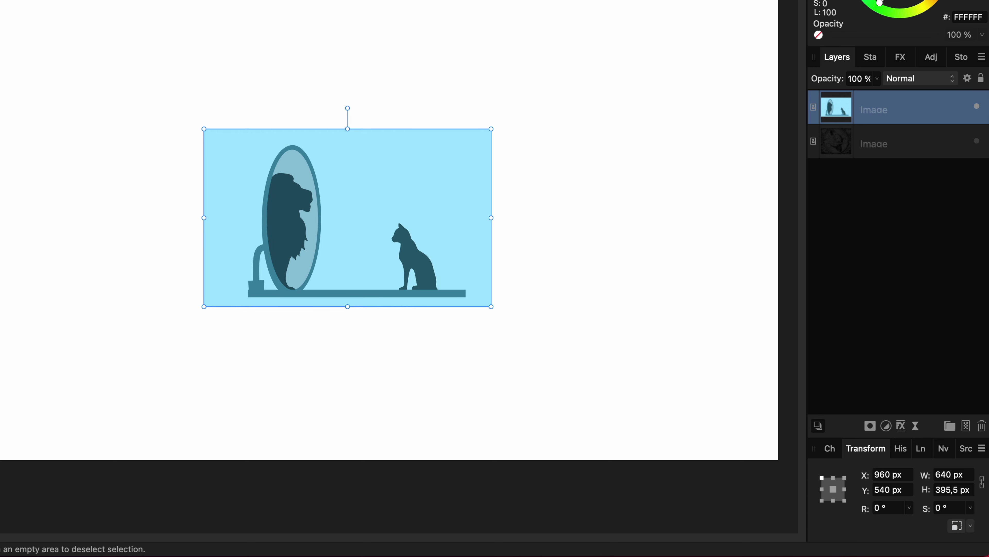
Set the image height to 'w' so it matches the 640 px width
left_click(947, 491)
type("w")
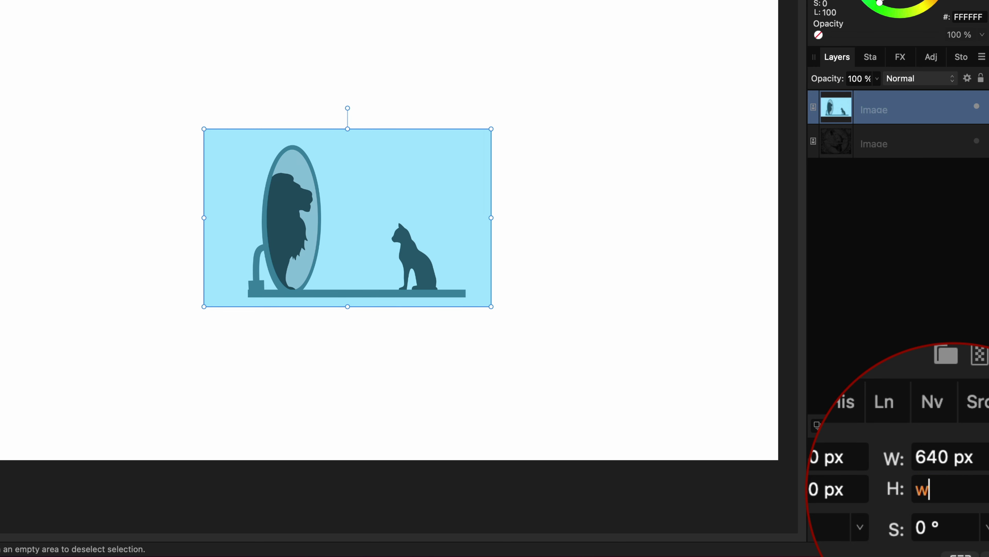
key("Return")
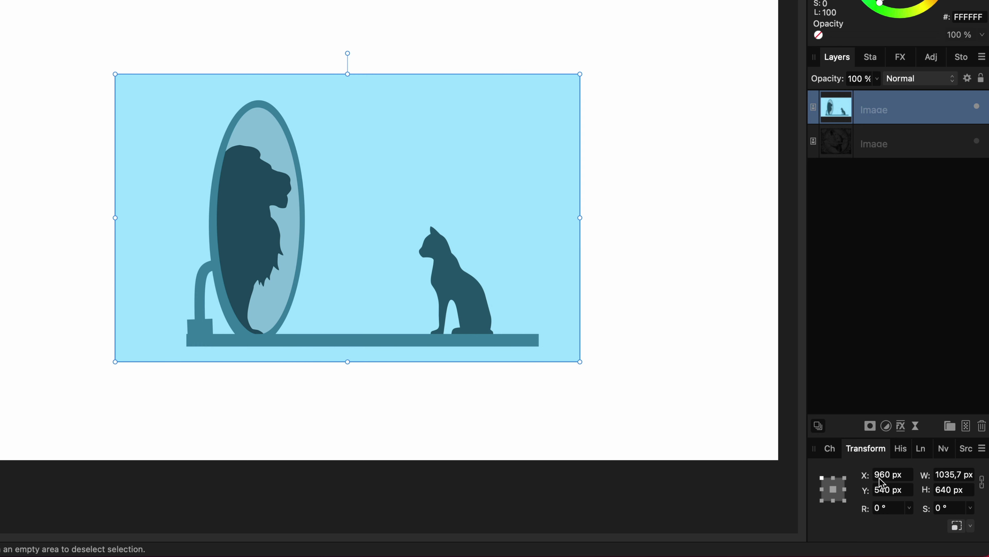
Resize the image to 960 px wide, giving 960 × 593.3 px
left_click(951, 477)
type("x")
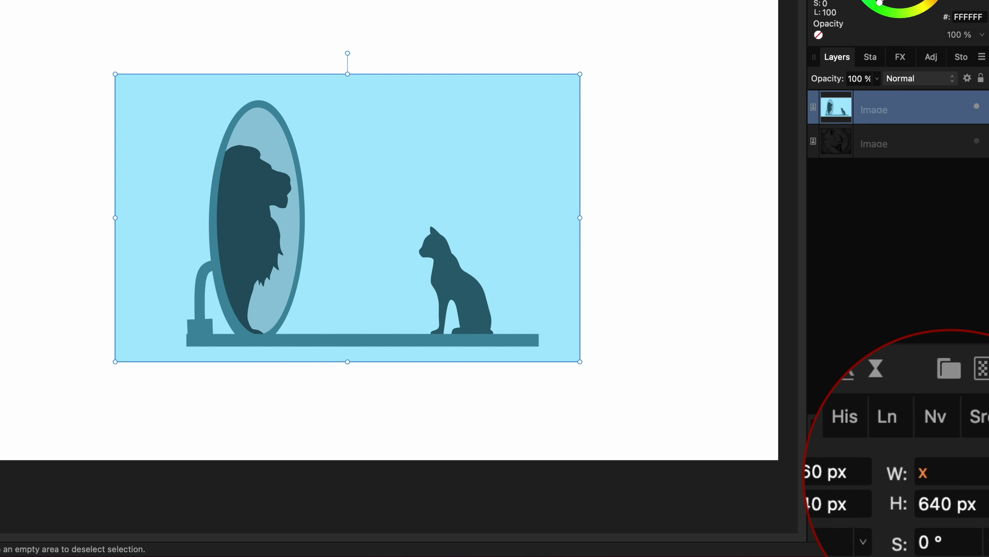
key("BackSpace")
type("960")
key("Return")
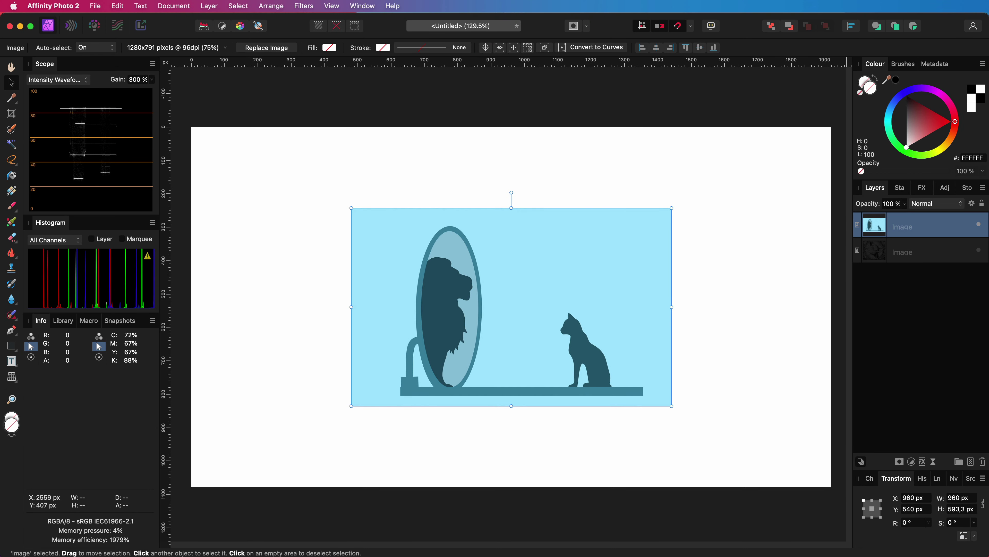
Draw a straight 727 px line above the image with the Pen Tool
left_click(10, 330)
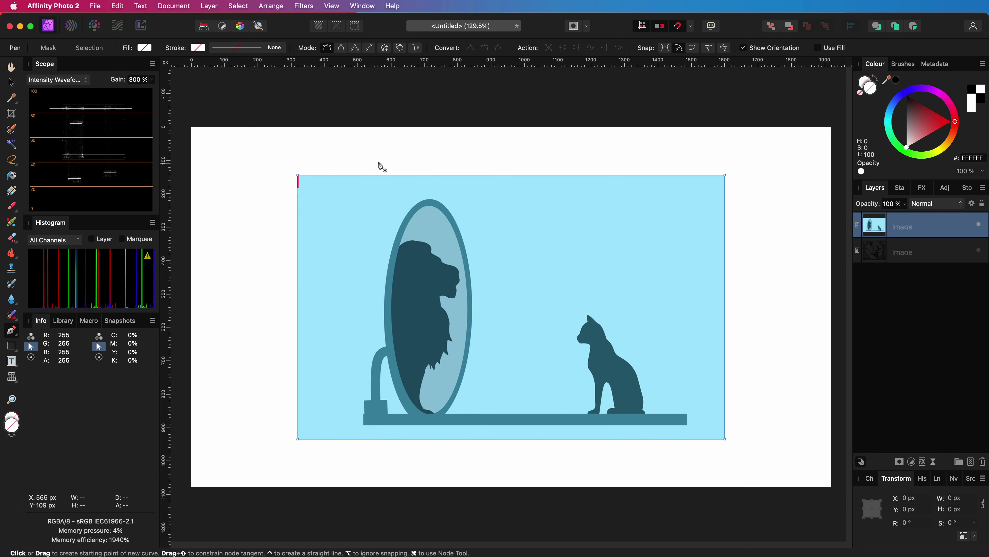
left_click(379, 157)
left_click(622, 157)
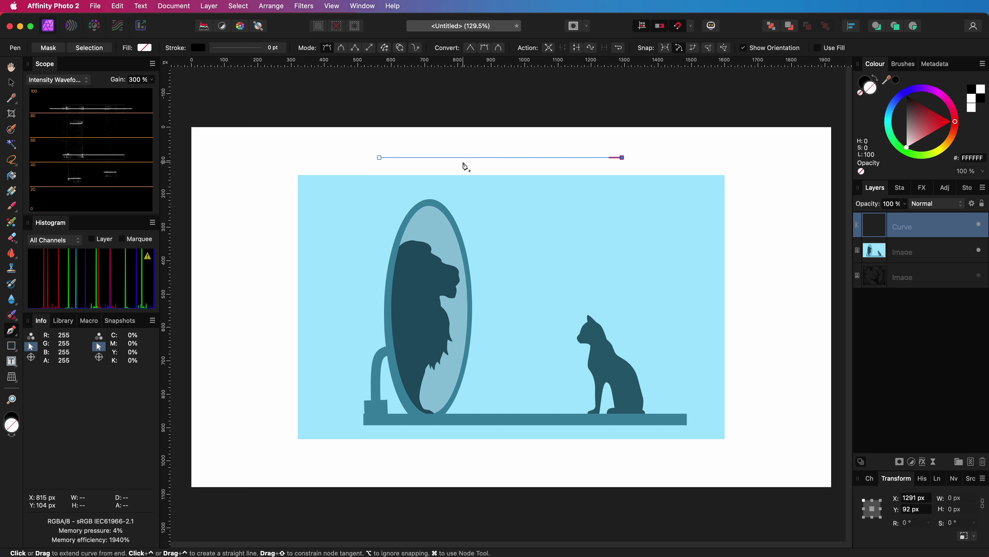
key("v")
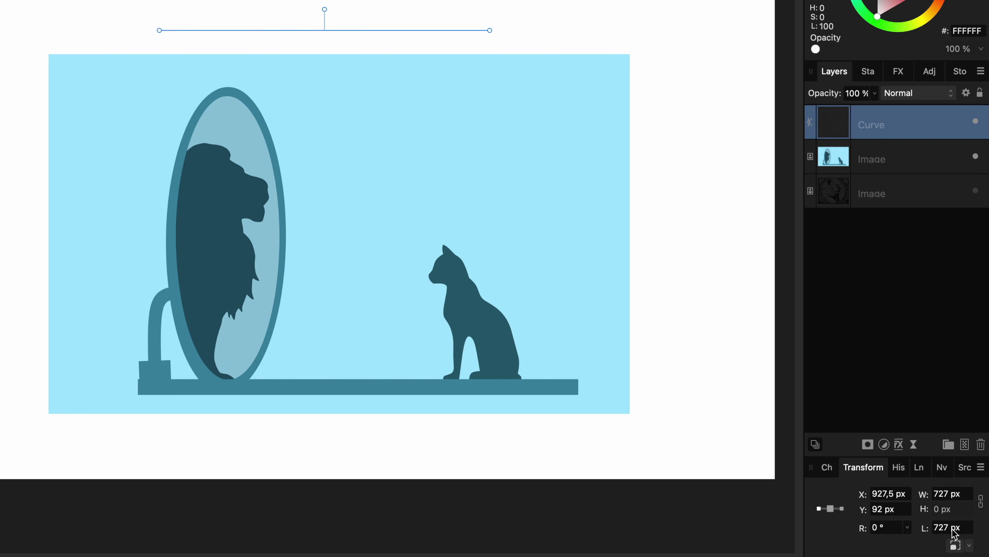
Set the image width to 727 px to match the line, giving 727 × 449.3 px
left_click(588, 354)
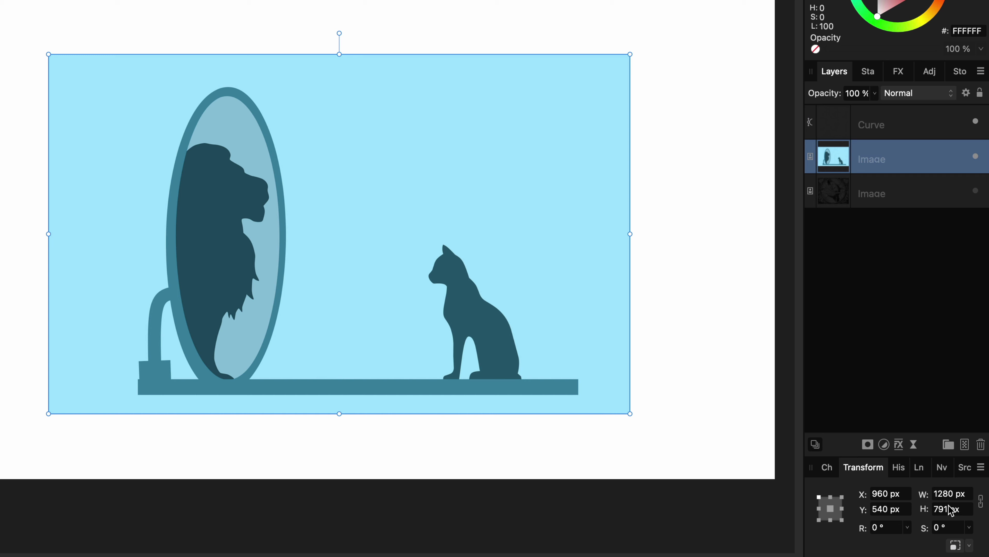
left_click(947, 493)
key("BackSpace")
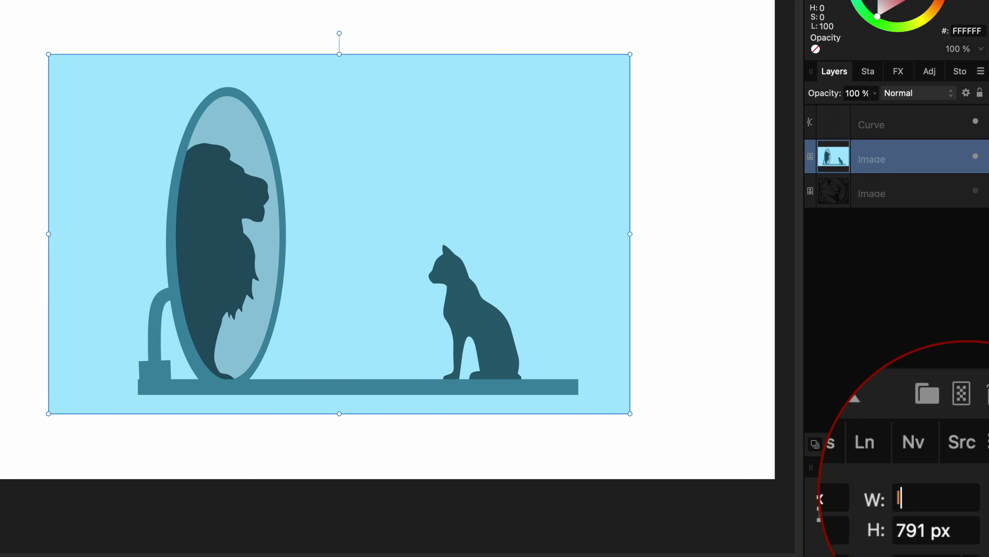
type("727")
key("Return")
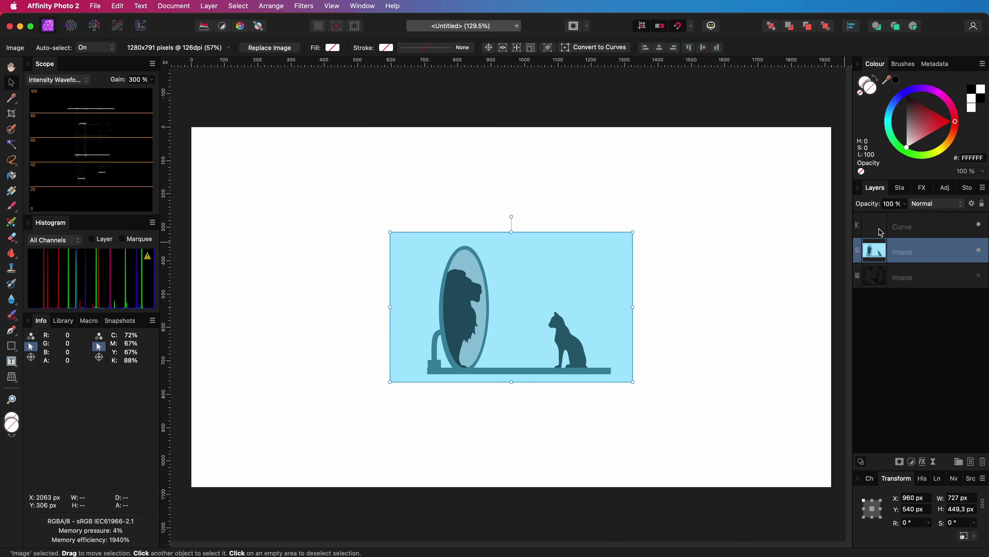
Give the 727 px line a 4 pt stroke and move it onto the image's top edge
left_click(872, 125)
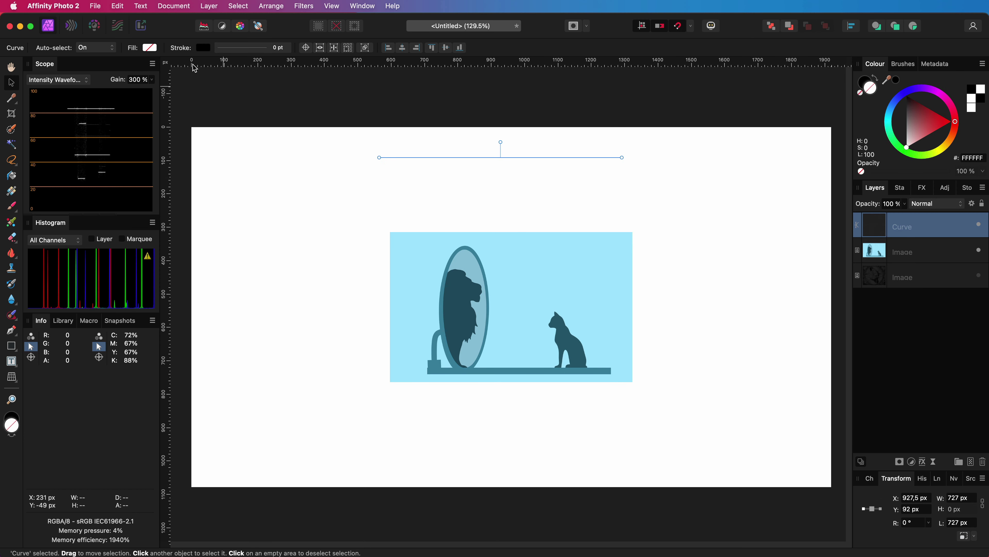
left_click(255, 48)
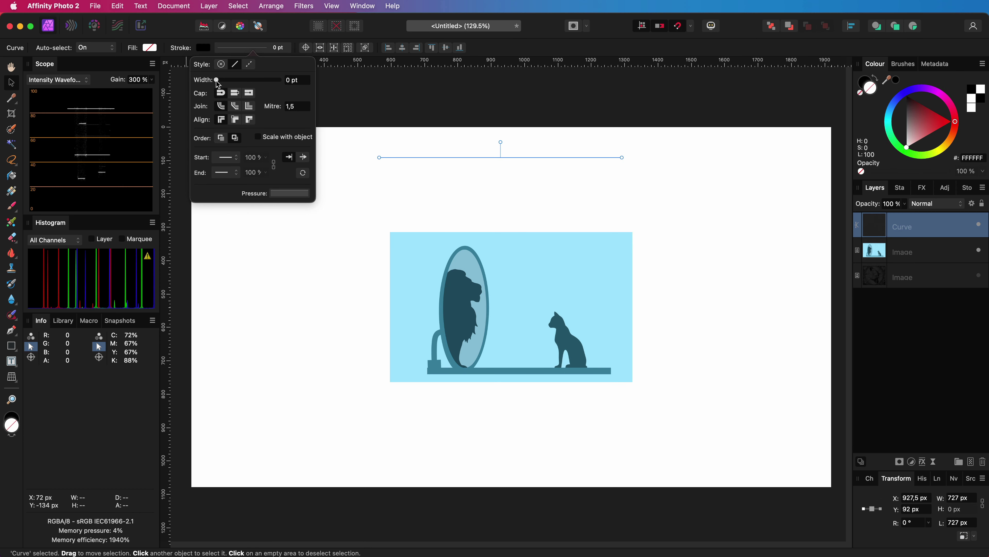
left_click_drag(217, 80, 234, 80)
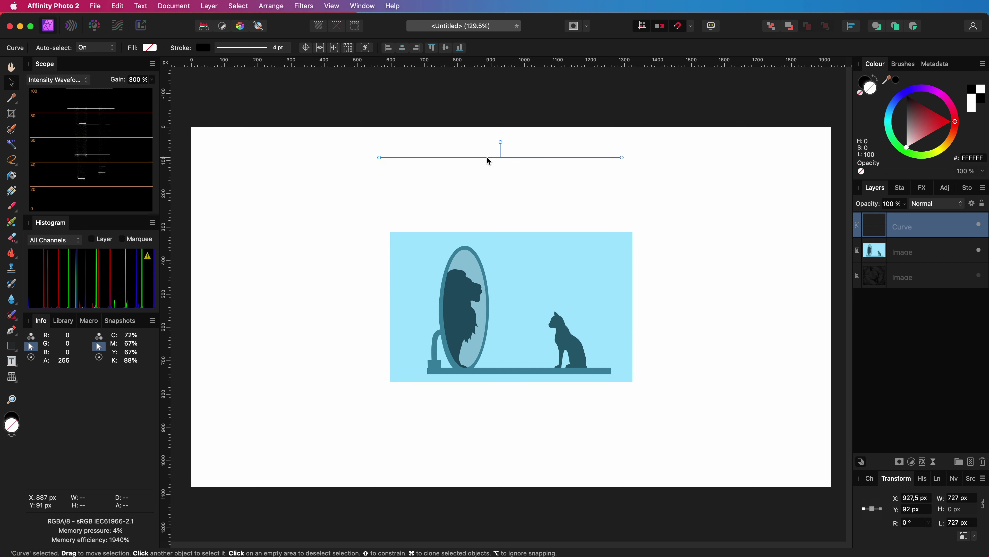
left_click_drag(489, 160, 499, 236)
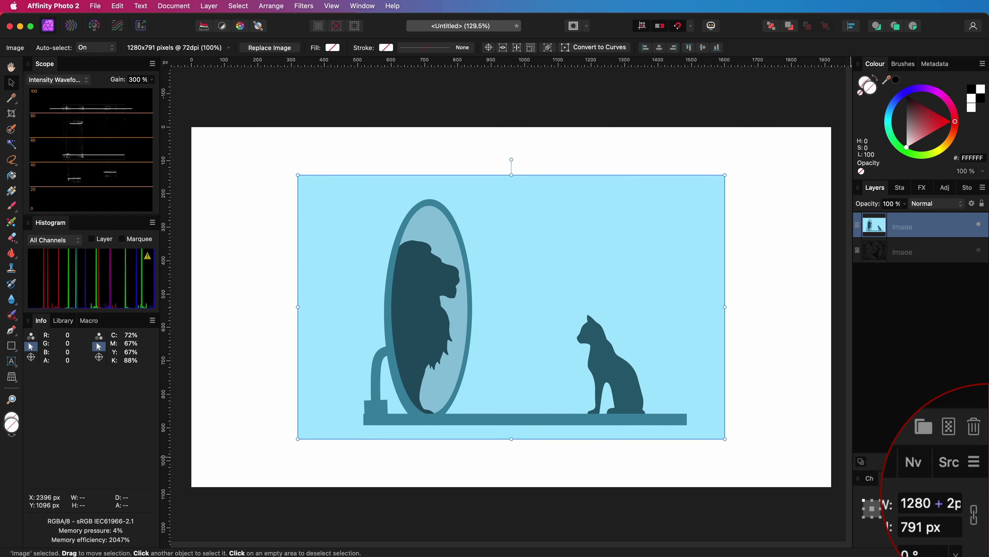
Add 20 px to the image width, enlarging it to 1300 × 803.4 px
type("0px")
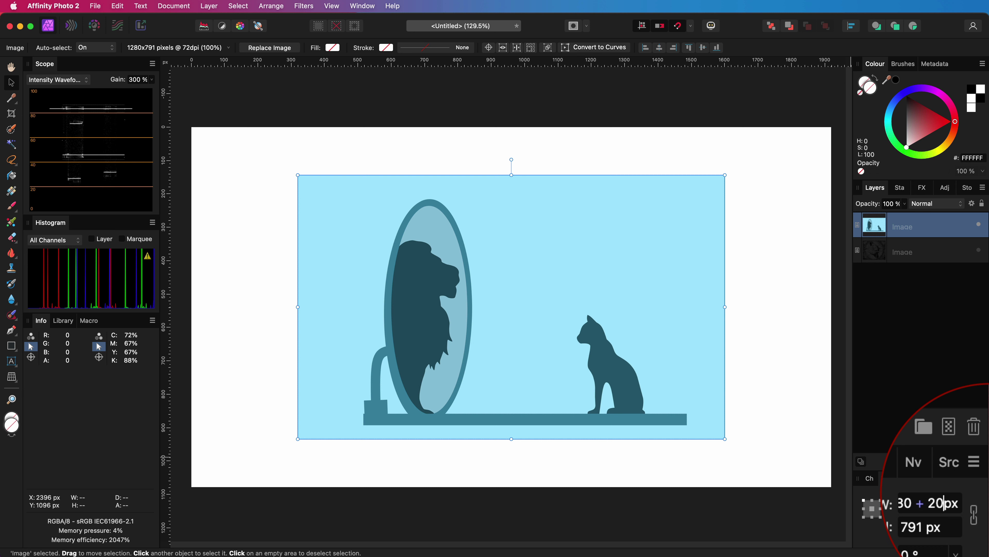
key("Return")
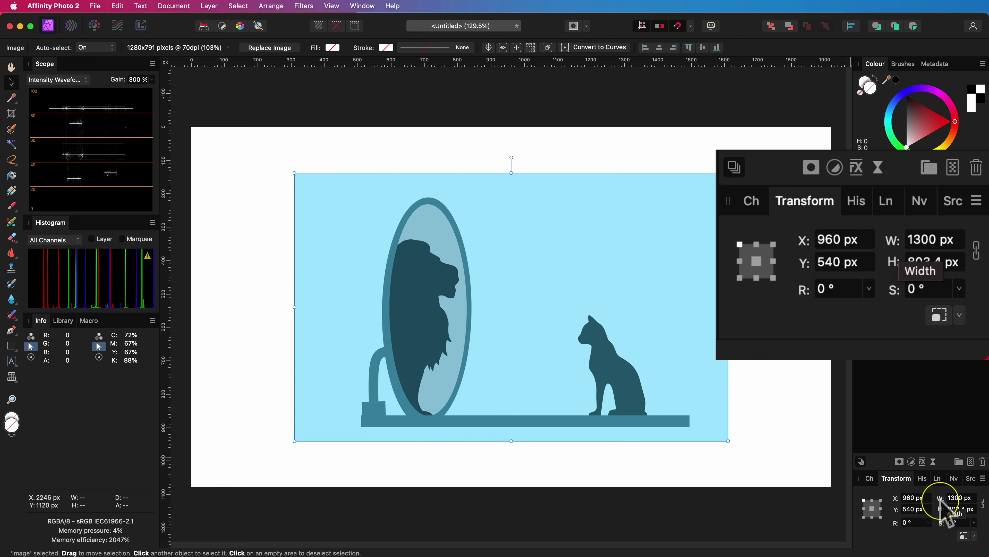
Scrub the W label to resize the image proportionally, ending at 1302 × 804.6 px
mouse_move(941, 503)
left_mouse_down()
mouse_move(702, 513)
mouse_move(784, 495)
mouse_move(948, 505)
mouse_move(914, 492)
mouse_move(934, 489)
mouse_move(912, 360)
mouse_move(945, 512)
mouse_move(941, 499)
left_mouse_up()
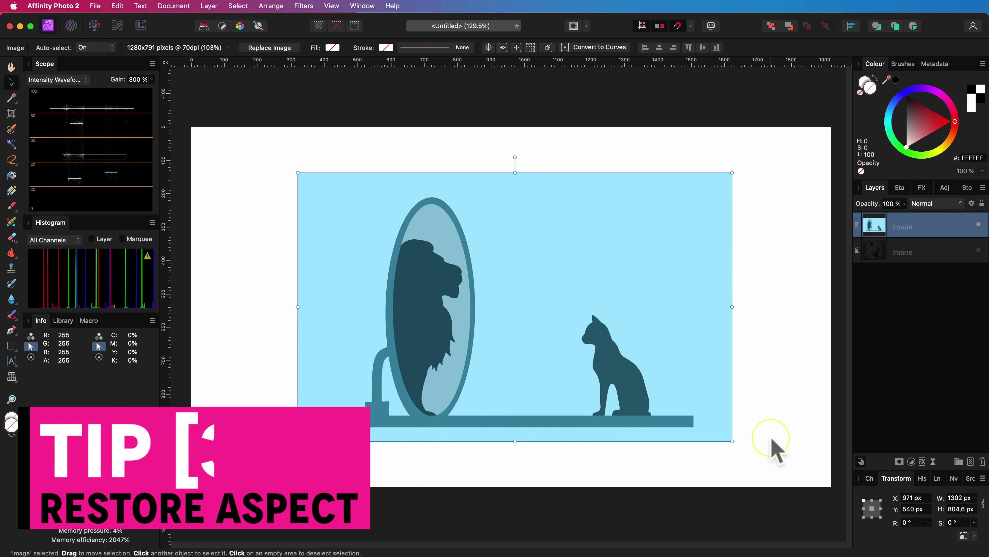
Scale the image down from its corner handle, then squash its height with the bottom handle
left_click(661, 376)
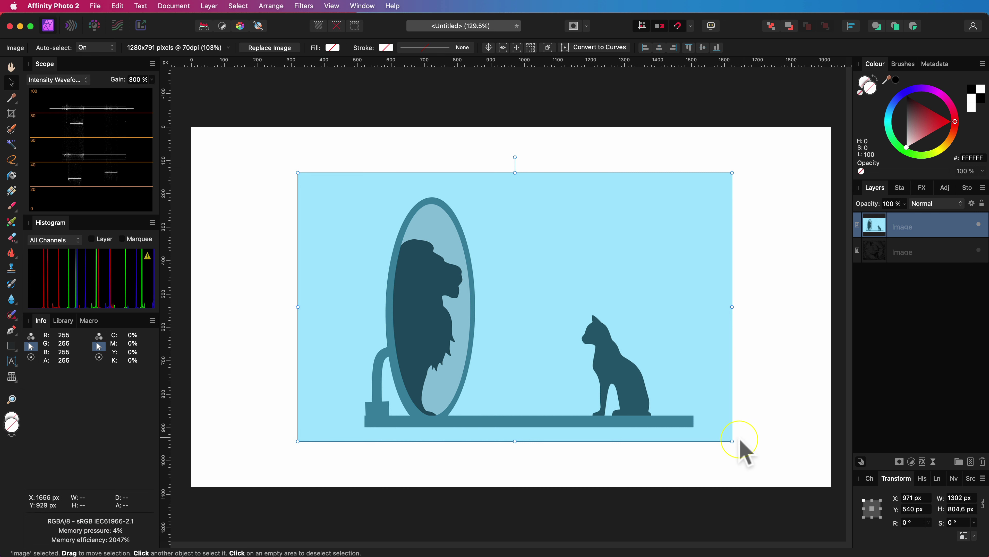
left_click_drag(719, 422, 473, 431)
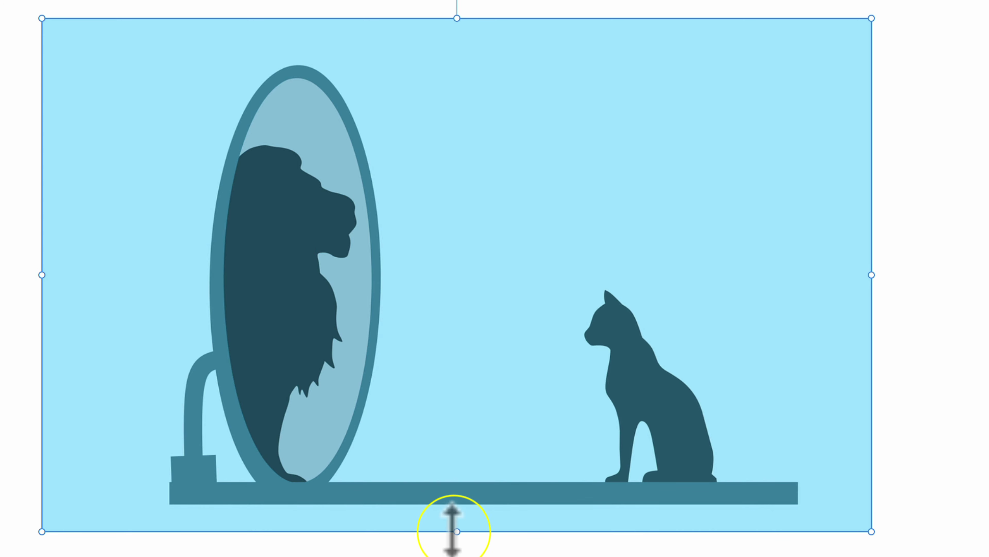
left_click_drag(454, 531, 540, 333)
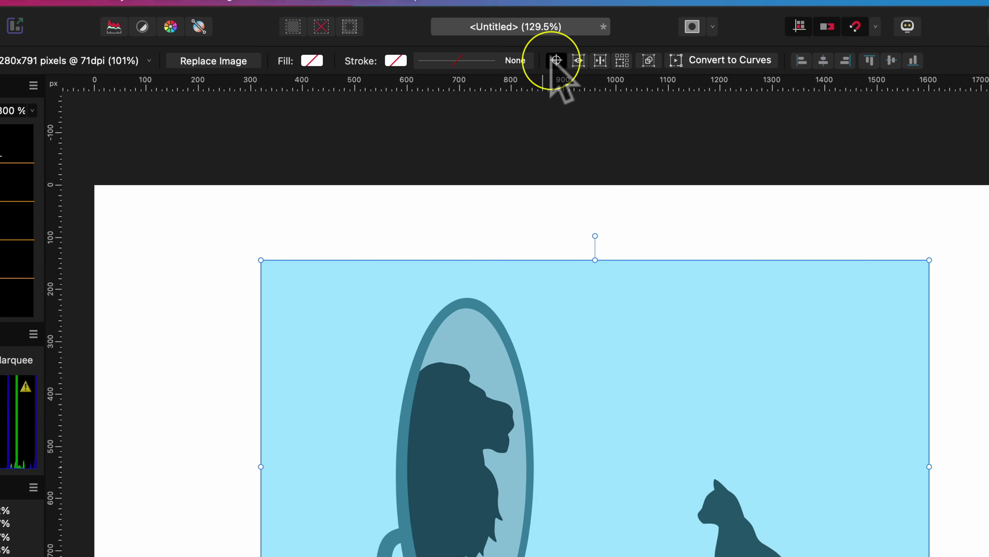
Move the transform origin to the image's bottom-right corner and rotate the image around it
left_click(486, 47)
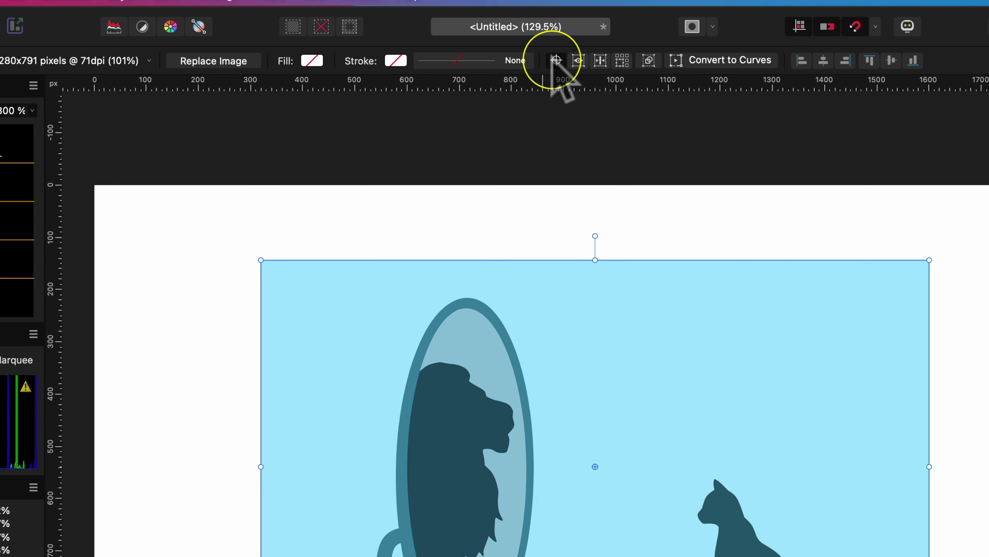
left_click(557, 60)
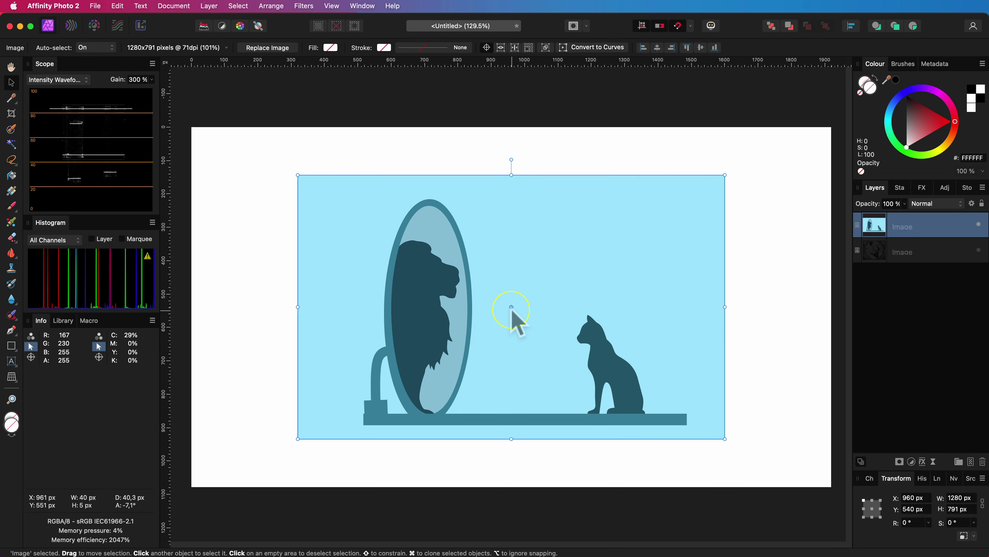
mouse_move(511, 306)
left_mouse_down()
mouse_move(700, 434)
mouse_move(719, 435)
left_mouse_up()
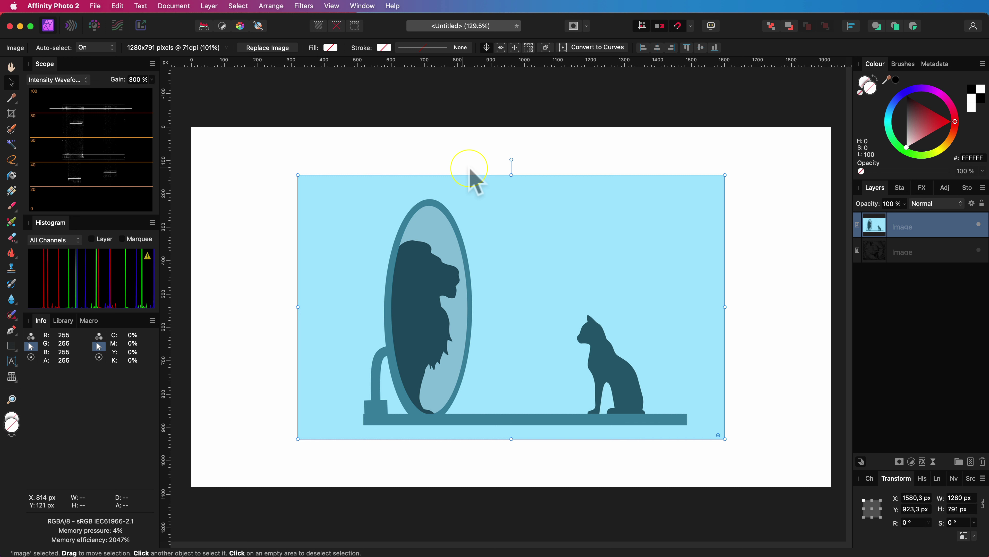
left_click_drag(512, 160, 539, 164)
Undo the rotation, reset the pivot to the centre, and use the centre anchor for position
key("super+z")
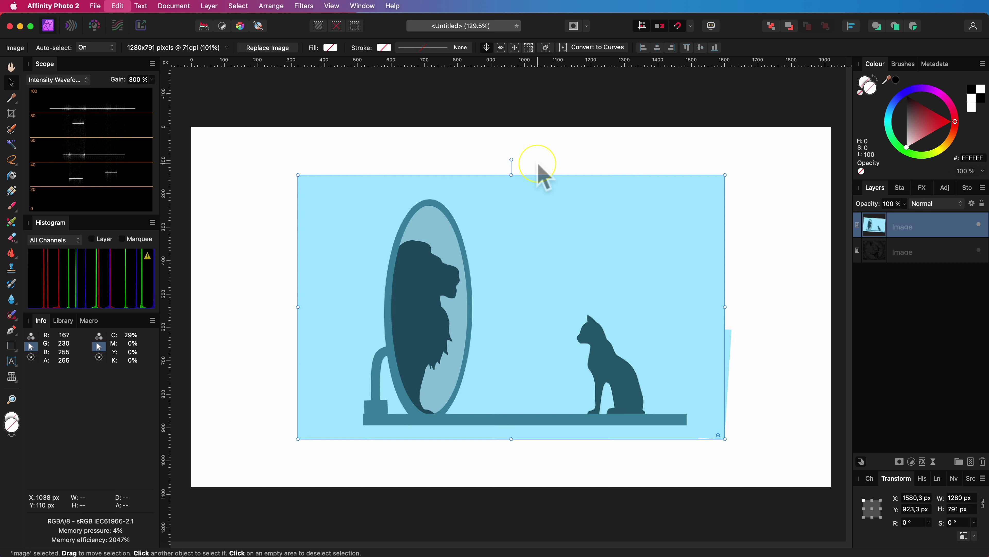
double_click(719, 435)
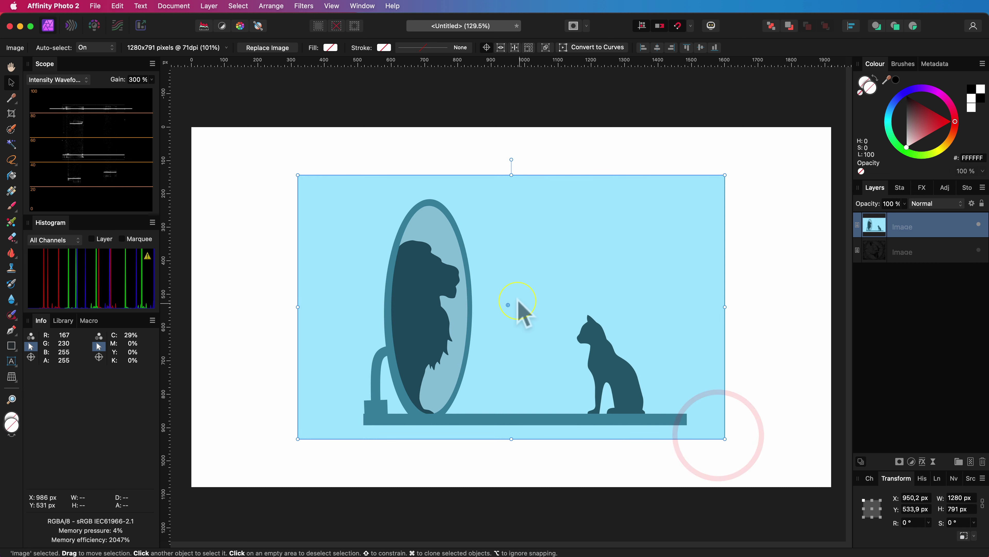
left_click(872, 508)
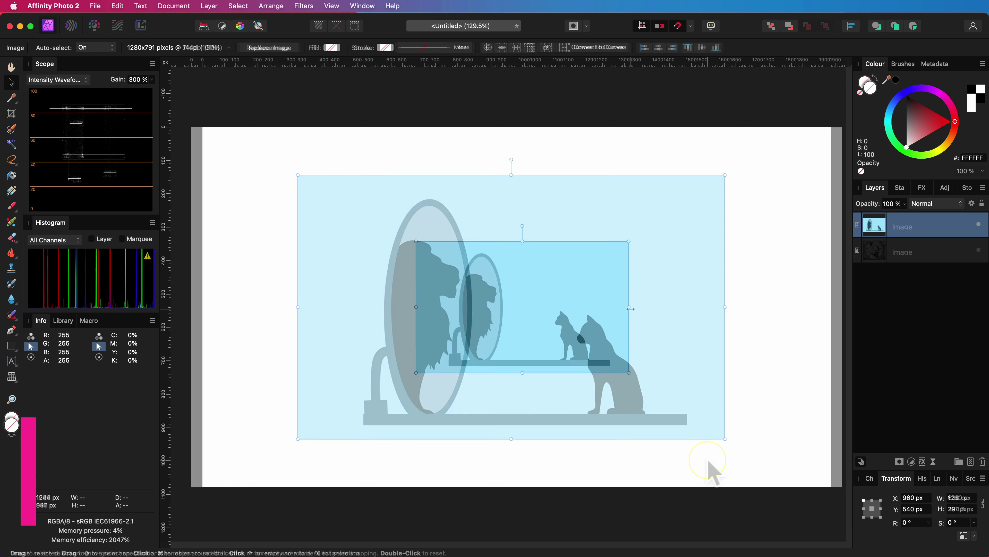
Mirror the image by dragging a side handle across, then Flip Horizontal from the context menu and from Arrange
left_click_drag(618, 306, 226, 306)
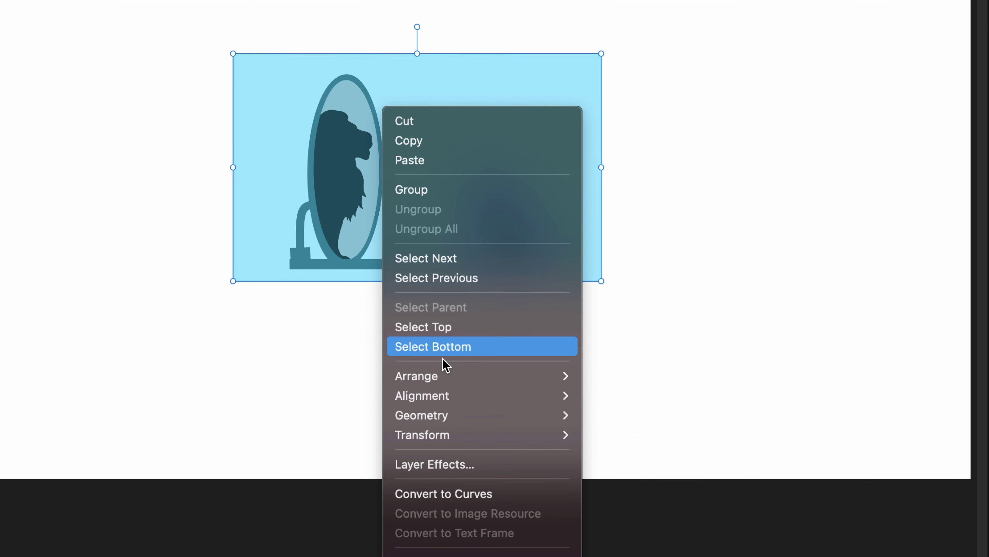
mouse_move(464, 446)
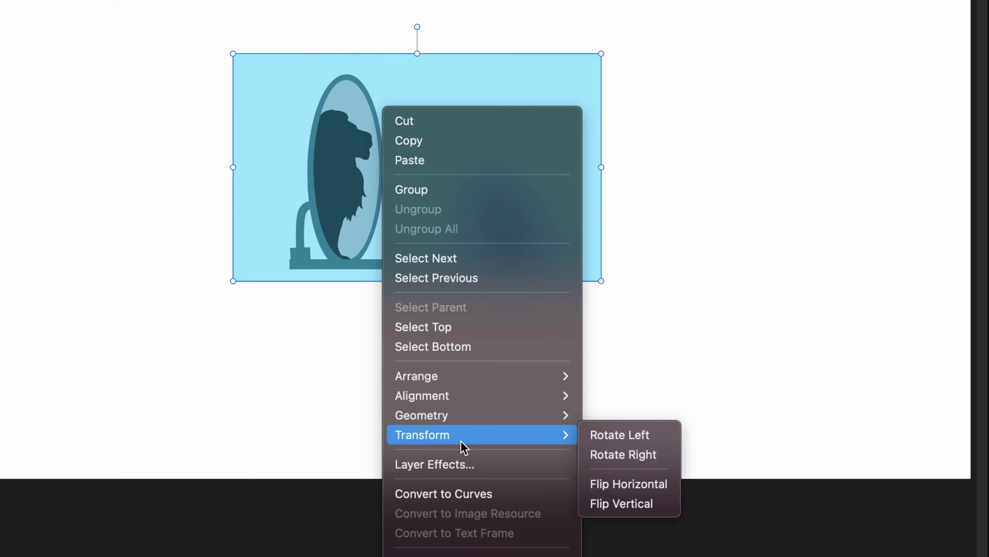
left_click(675, 487)
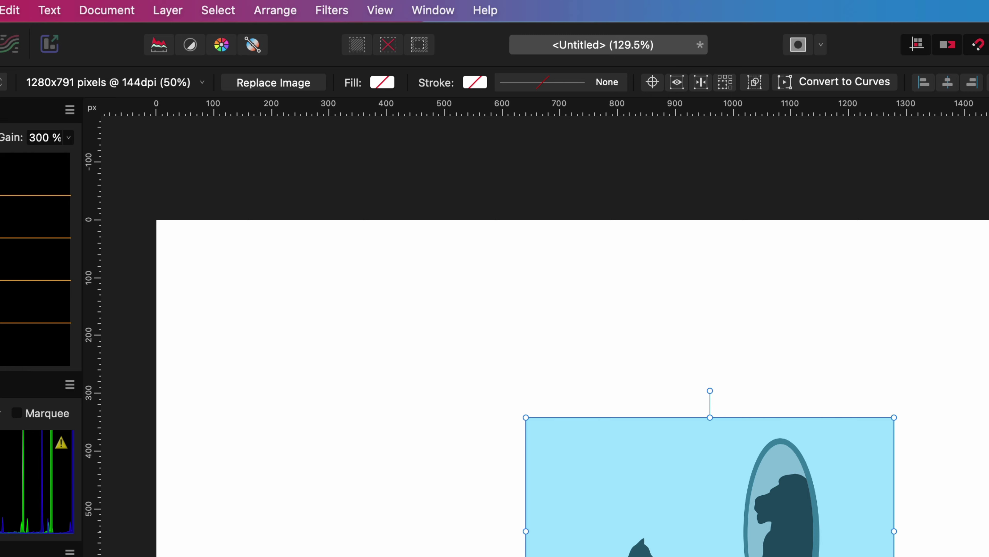
left_click(296, 10)
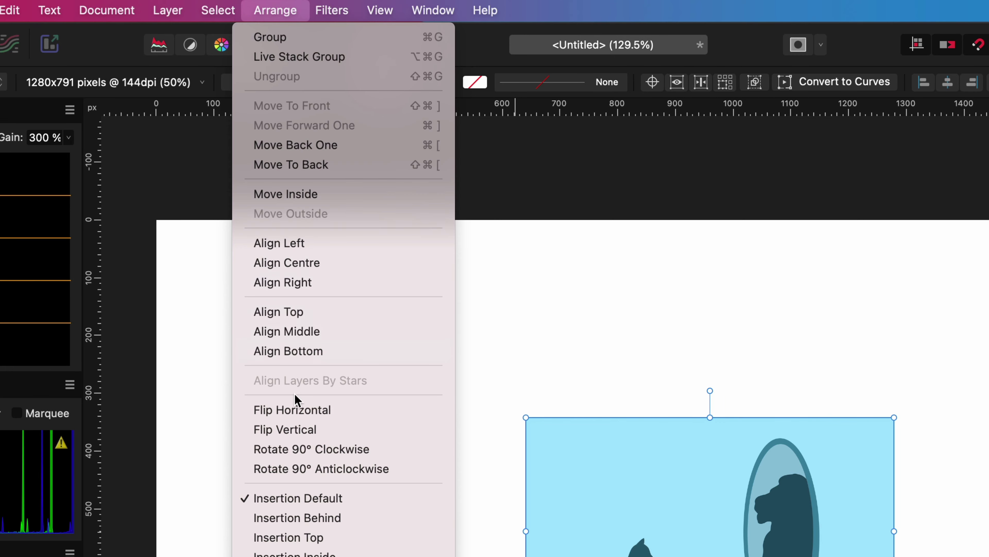
left_click(298, 410)
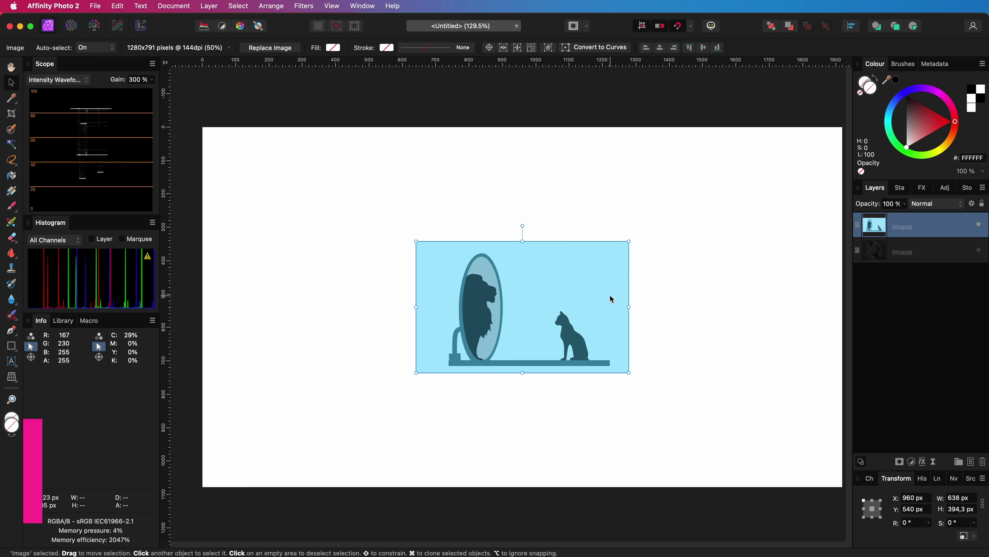
Restore the image to its original size and add a 'Believe and Dream big' text frame at upper right
left_click(163, 51)
left_click(173, 92)
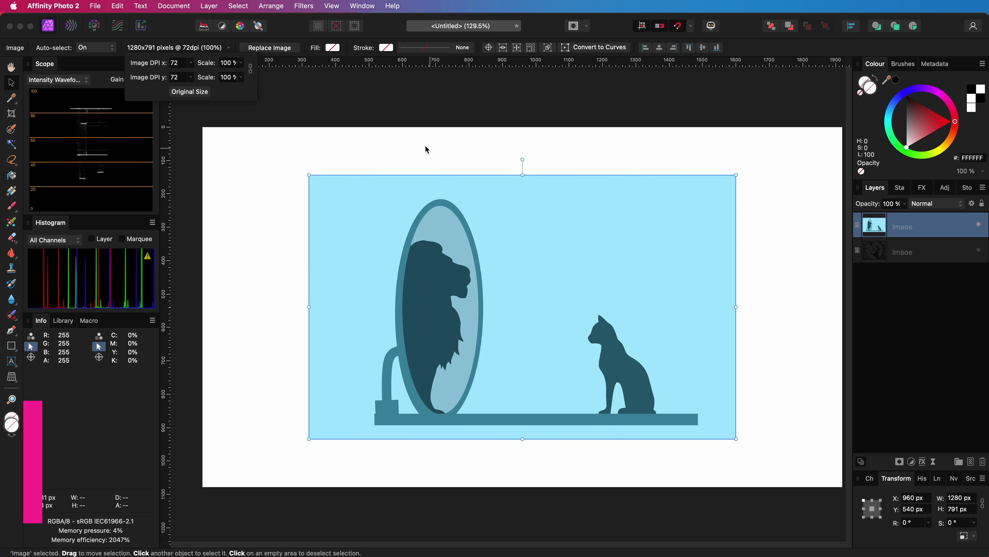
left_click(11, 361)
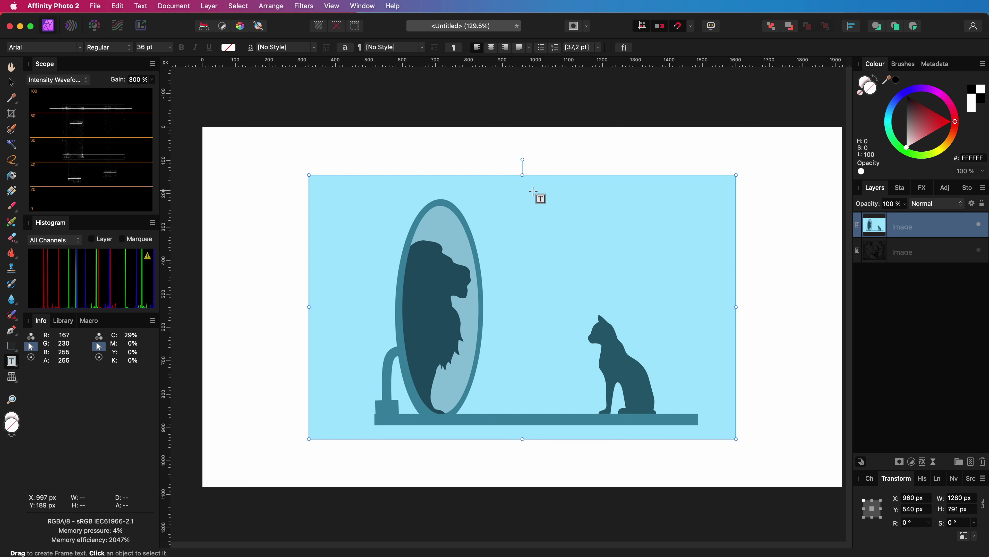
left_click_drag(500, 193, 713, 292)
type("Believe and Dream big")
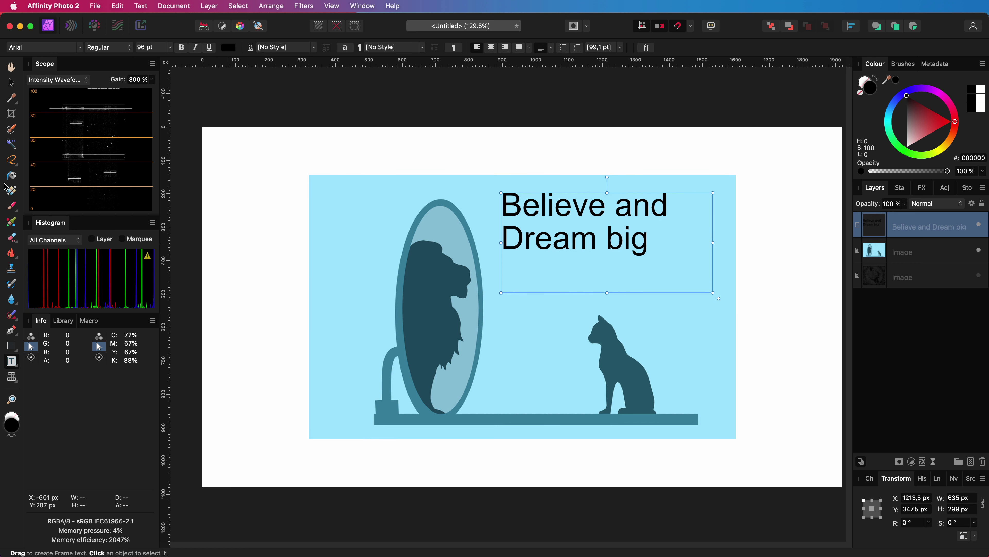
key("Escape")
Centre the text and resize its frame to about 585×206 px
key("super+shift+c")
left_click_drag(607, 293, 608, 258)
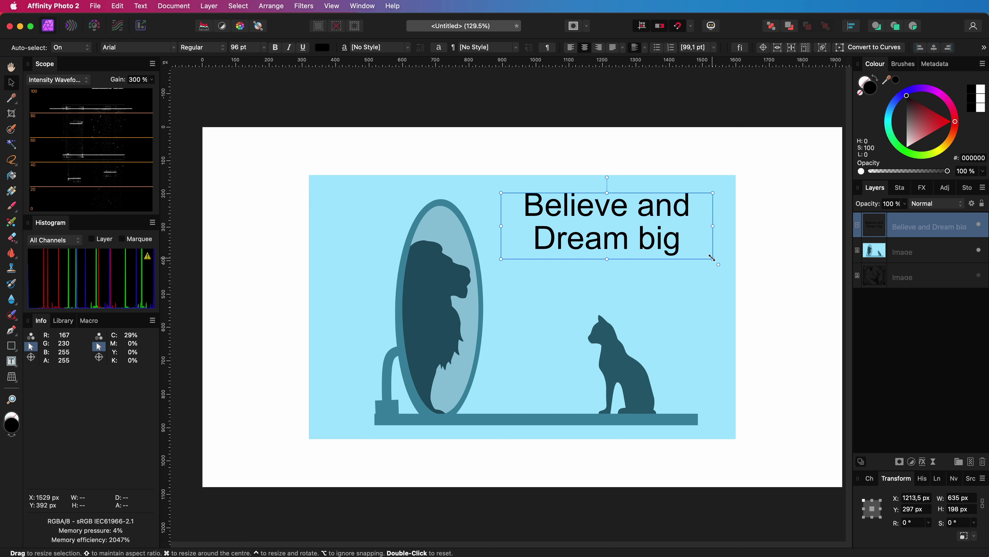
mouse_move(708, 255)
left_mouse_down()
mouse_move(683, 239)
mouse_move(614, 224)
mouse_move(678, 238)
mouse_move(682, 261)
mouse_move(696, 261)
left_mouse_up()
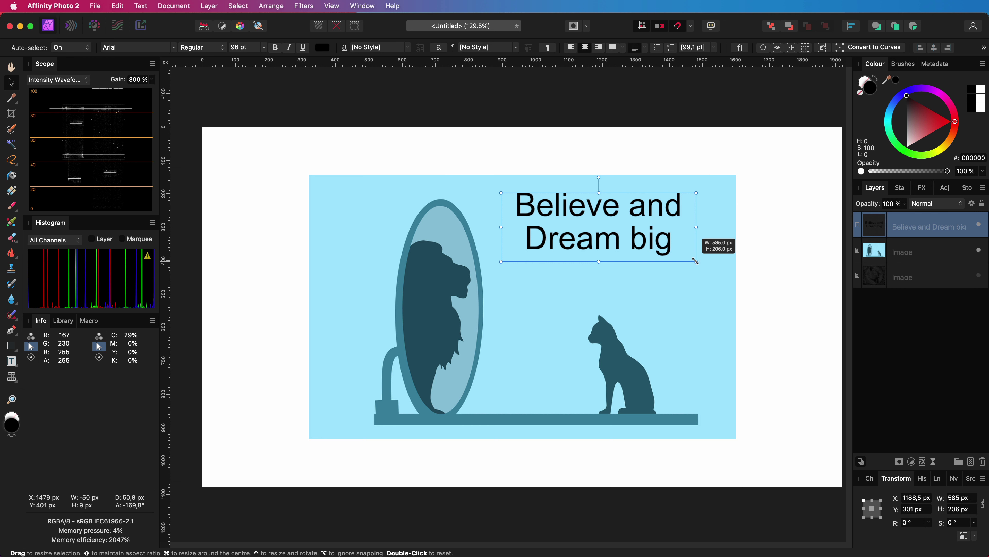
left_click_drag(696, 261, 696, 261)
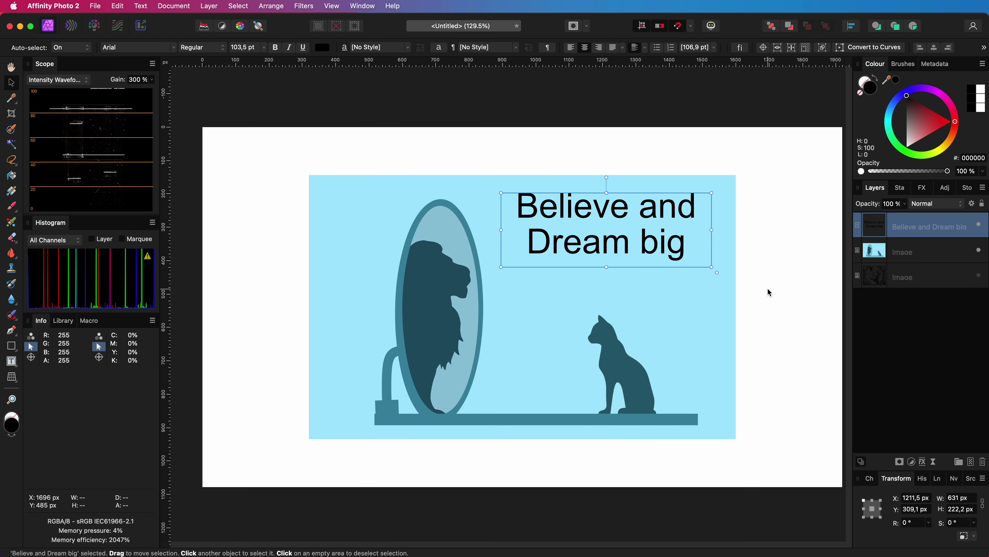
Group the selected text and lion-and-cat image layers via the Layers panel
left_click(870, 250, "shift")
right_click(881, 218)
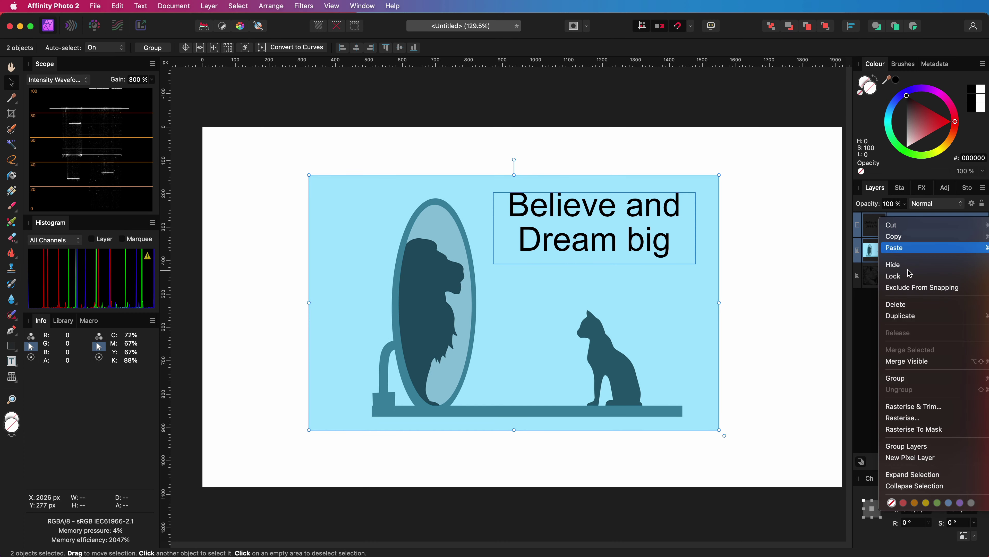
left_click(926, 384)
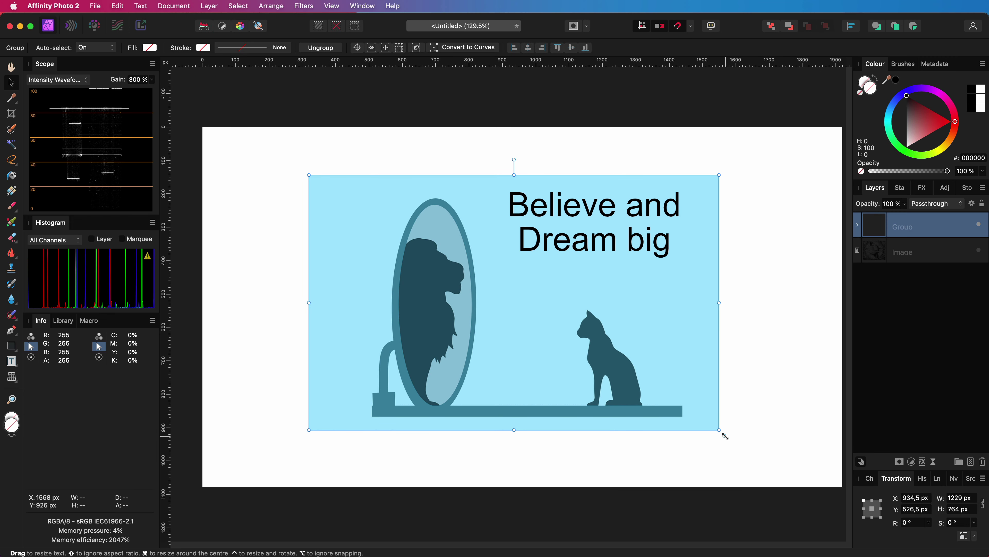
Test-scale the group down, undo back to 1229 × 764 px, and deselect it
left_click_drag(725, 435, 557, 290)
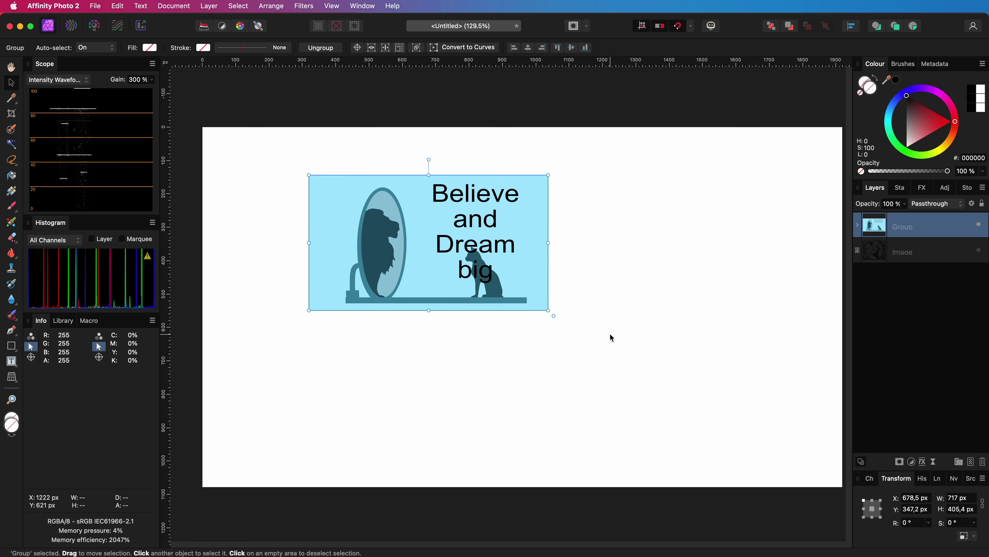
key("super+z")
key("super+z")
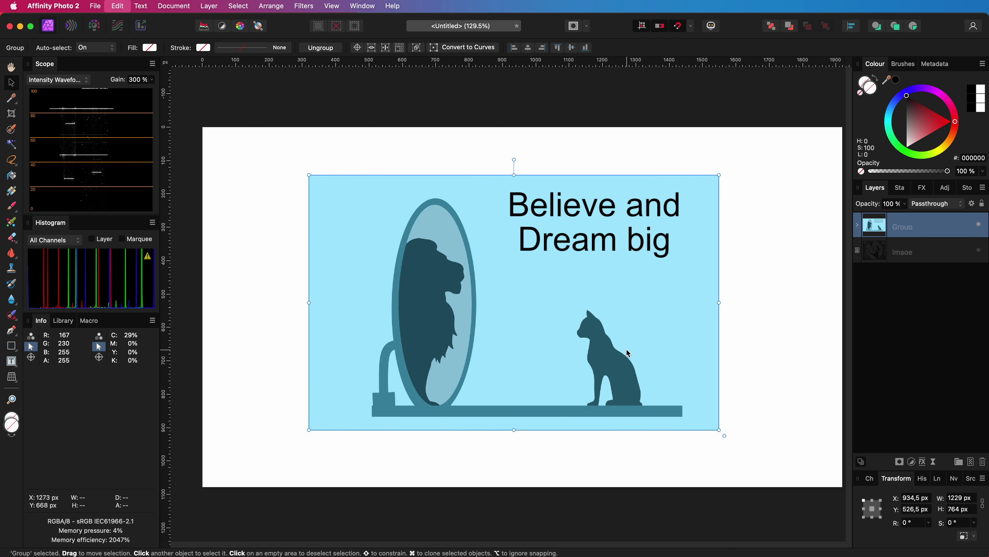
left_click(781, 382)
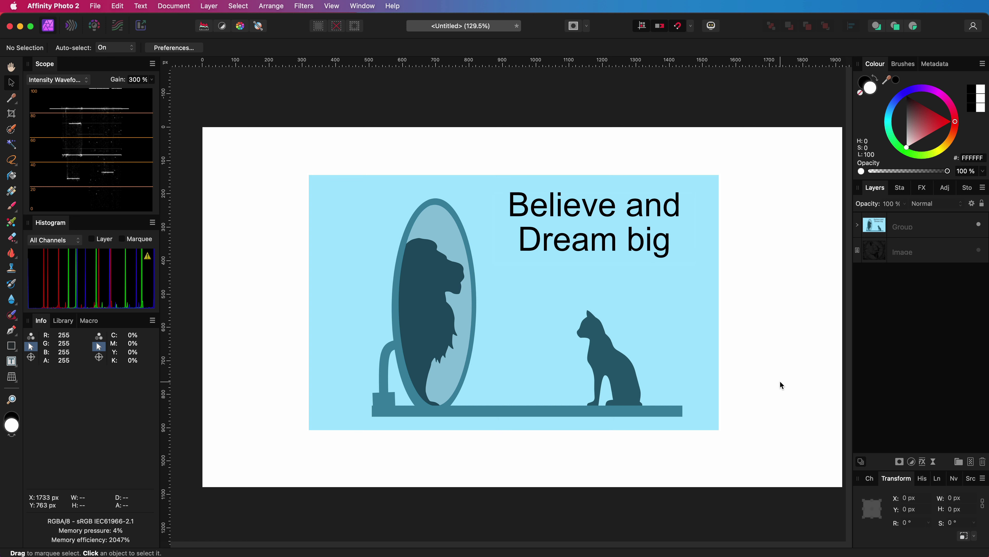